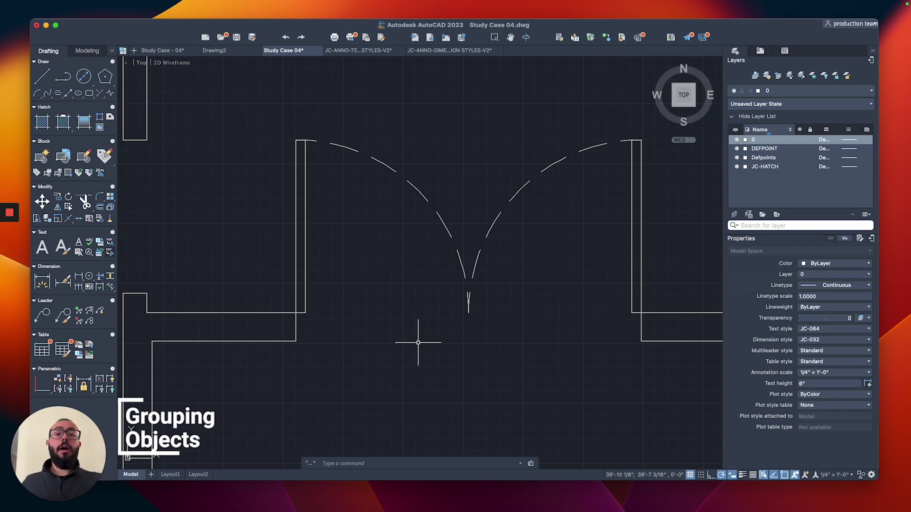
# Centre the foyer doors and group the left door jamb with its swing arc
pyautogui.moveTo(389, 280); pyautogui.dragTo(407, 315, button='middle')
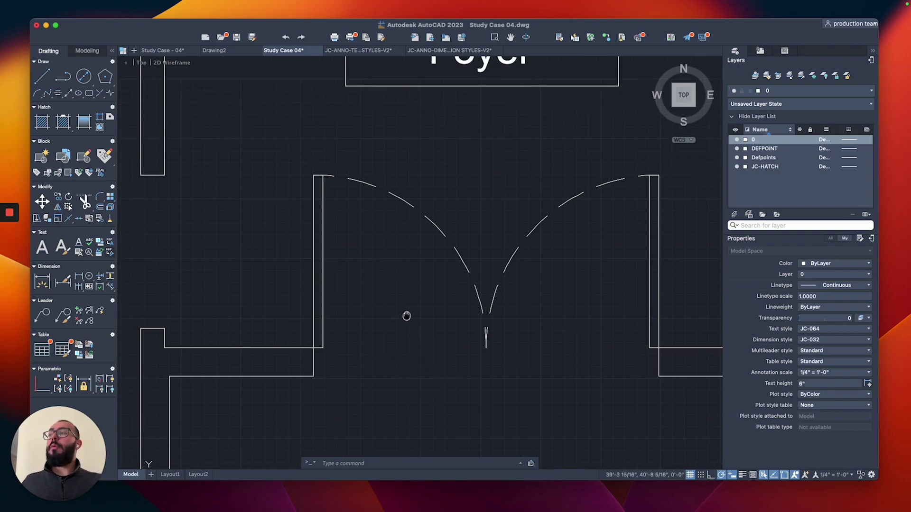
pyautogui.click(333, 240)
pyautogui.click(277, 268)
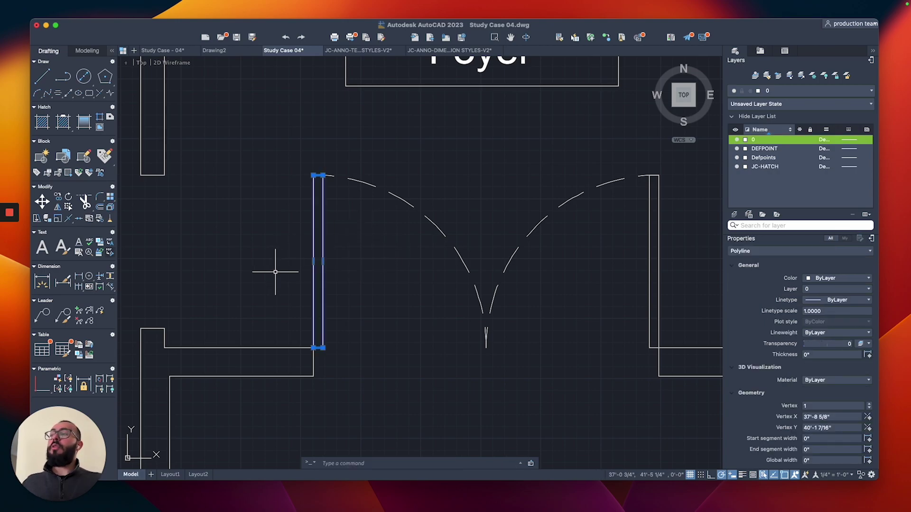
pyautogui.press('Escape')
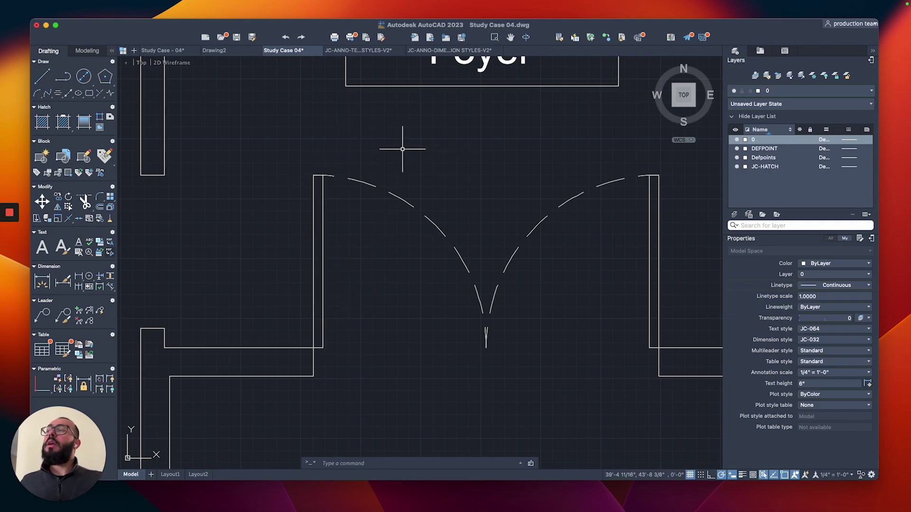
pyautogui.click(438, 142)
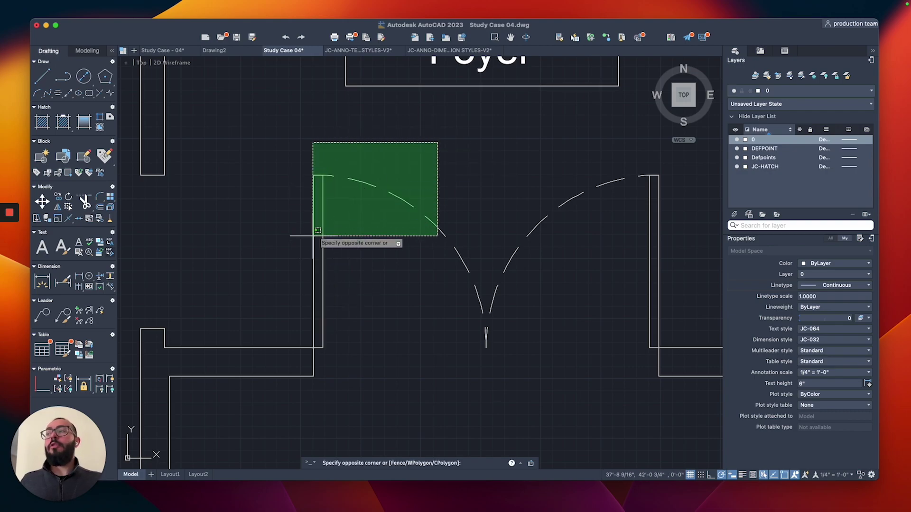
pyautogui.click(301, 244)
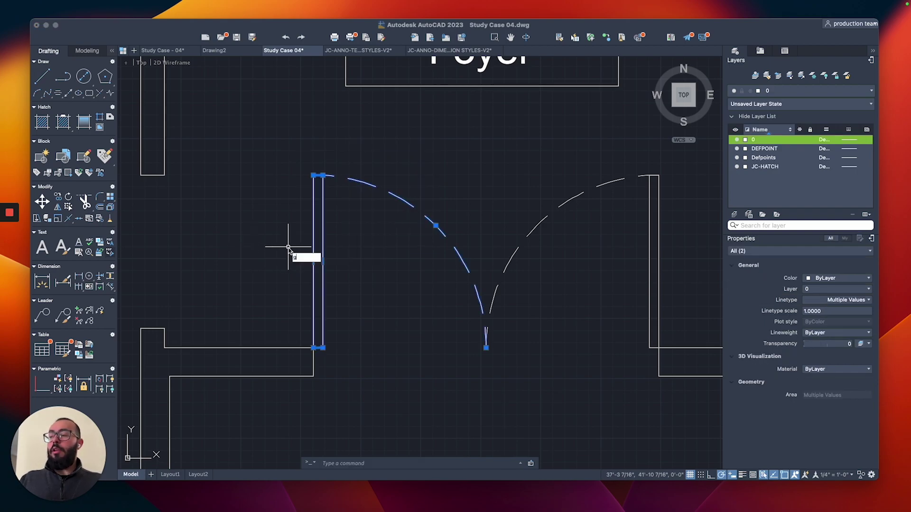
pyautogui.press('Return')
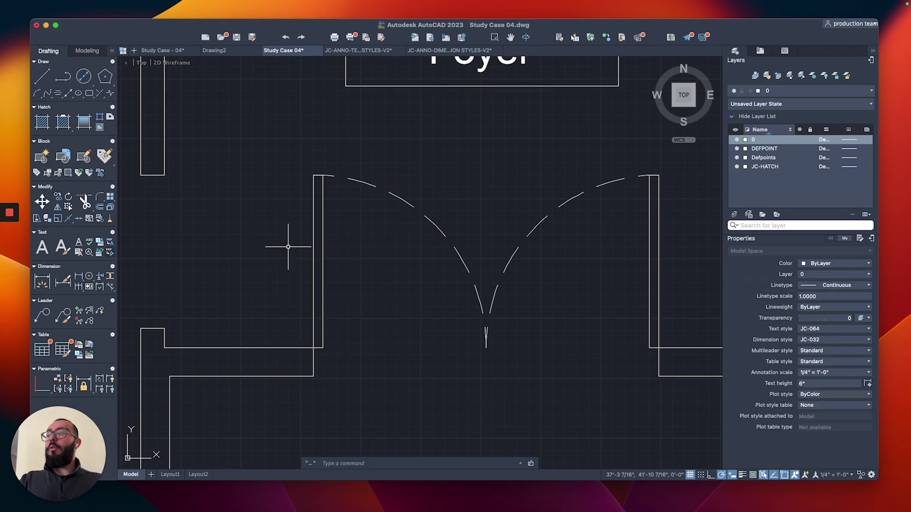
pyautogui.click(403, 201)
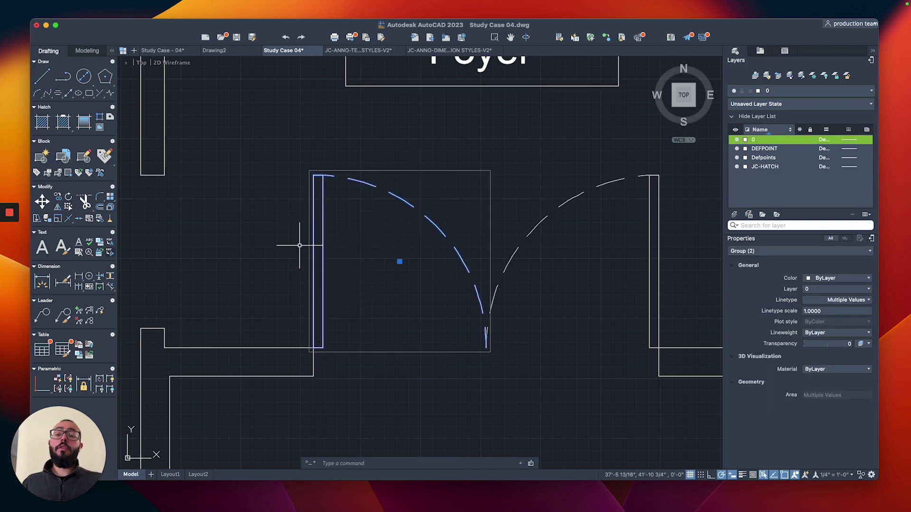
pyautogui.click(400, 262)
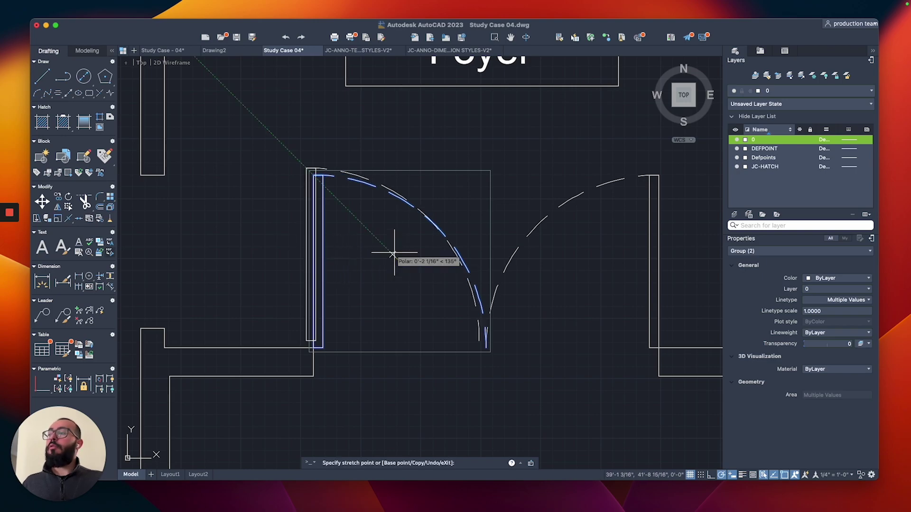
pyautogui.click(366, 228)
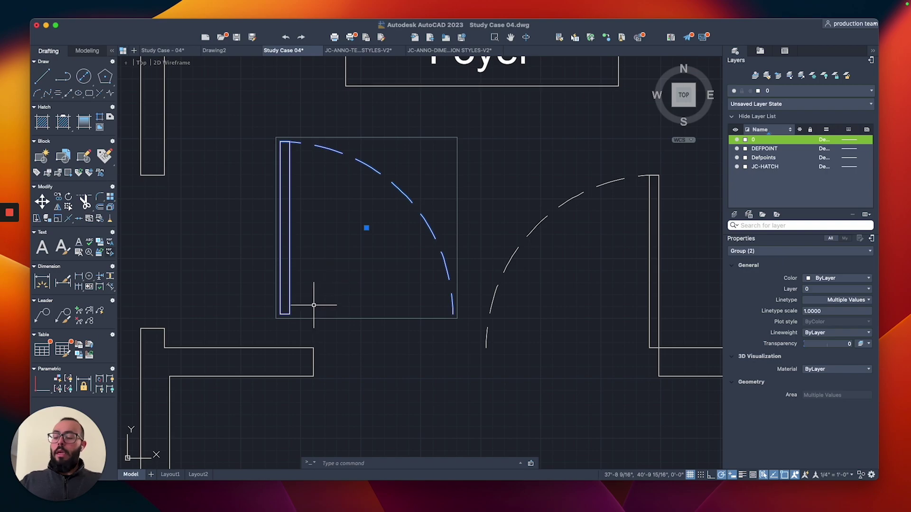
pyautogui.write('m')
pyautogui.press('Return')
pyautogui.click(280, 315)
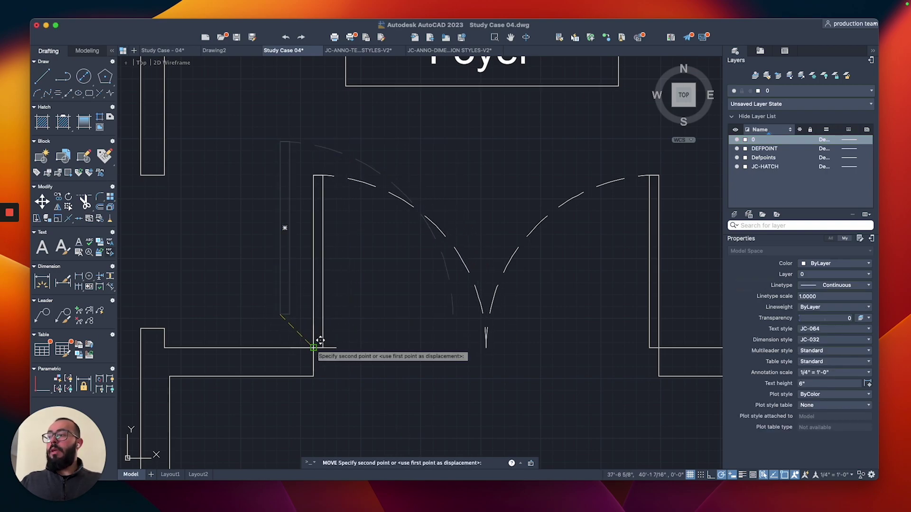
pyautogui.click(313, 347)
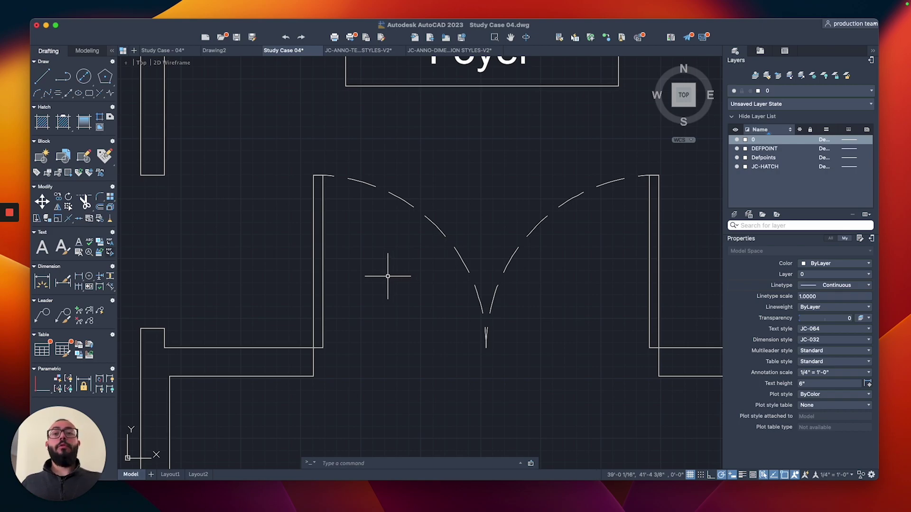
pyautogui.scroll(2, 387, 276)
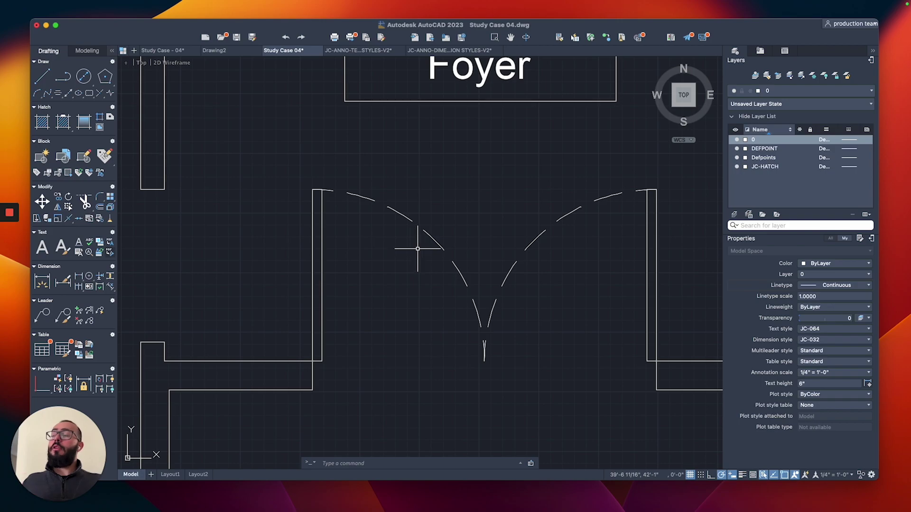
pyautogui.click(424, 228)
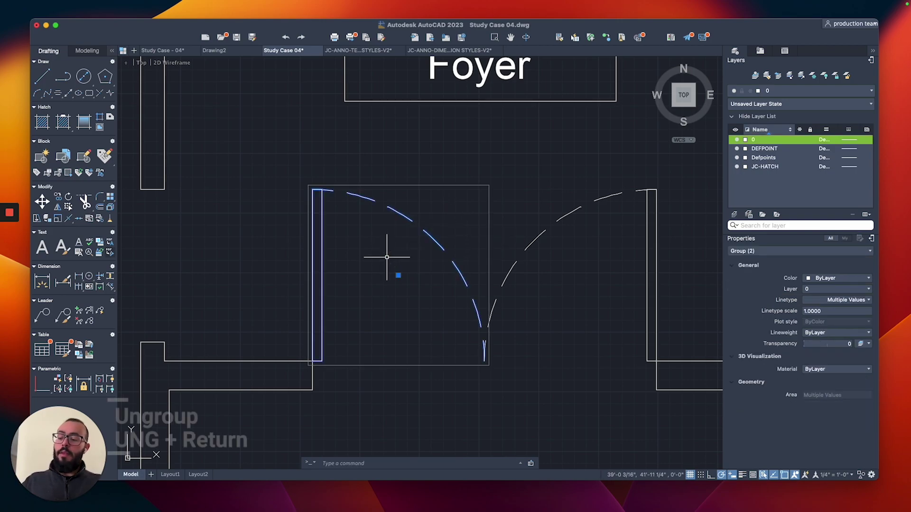
pyautogui.write('ung')
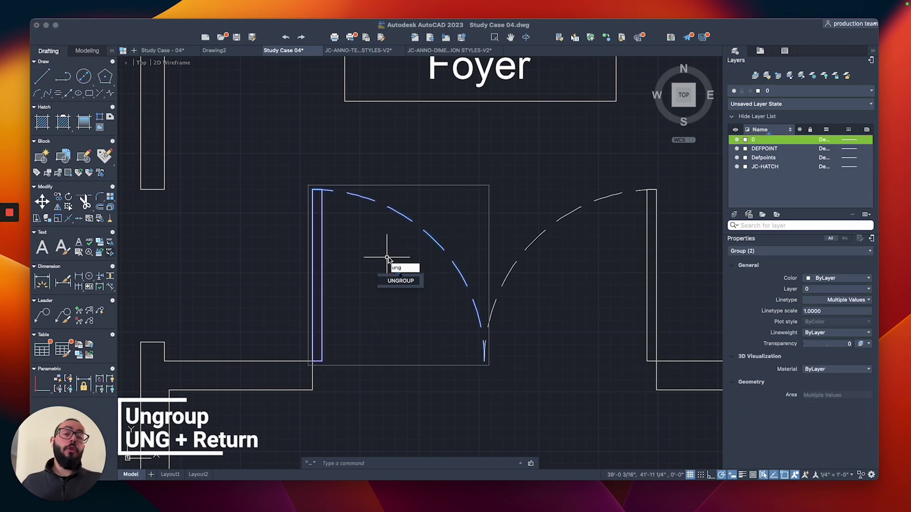
pyautogui.press('Return')
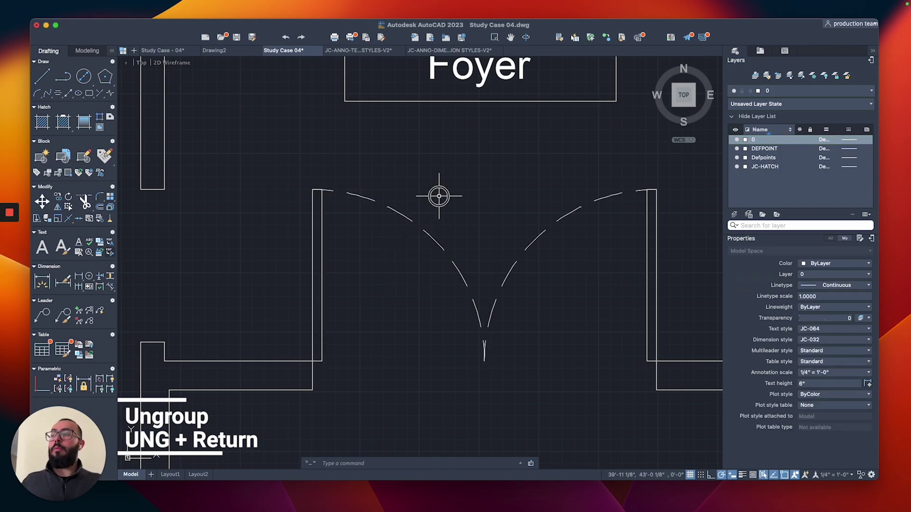
pyautogui.click(425, 231)
pyautogui.click(360, 259)
pyautogui.click(276, 276)
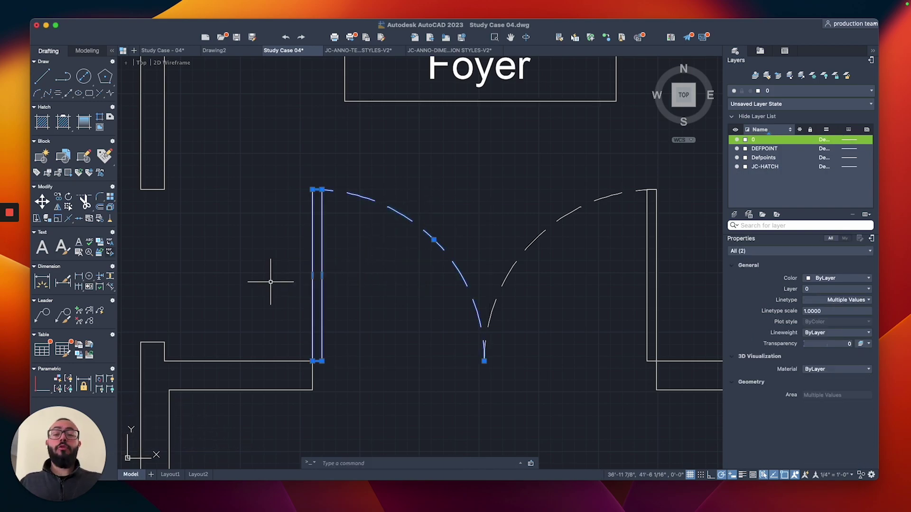
pyautogui.press('Escape')
pyautogui.click(394, 189)
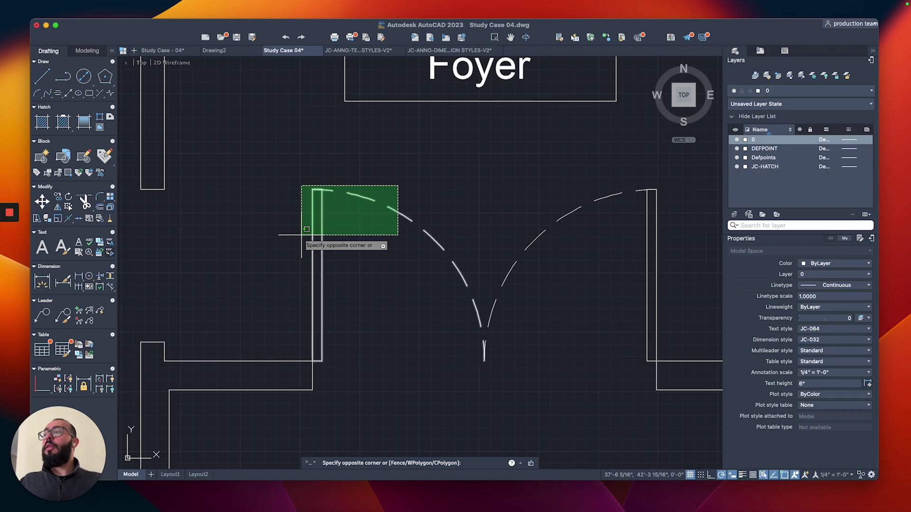
pyautogui.click(306, 240)
pyautogui.click(396, 203)
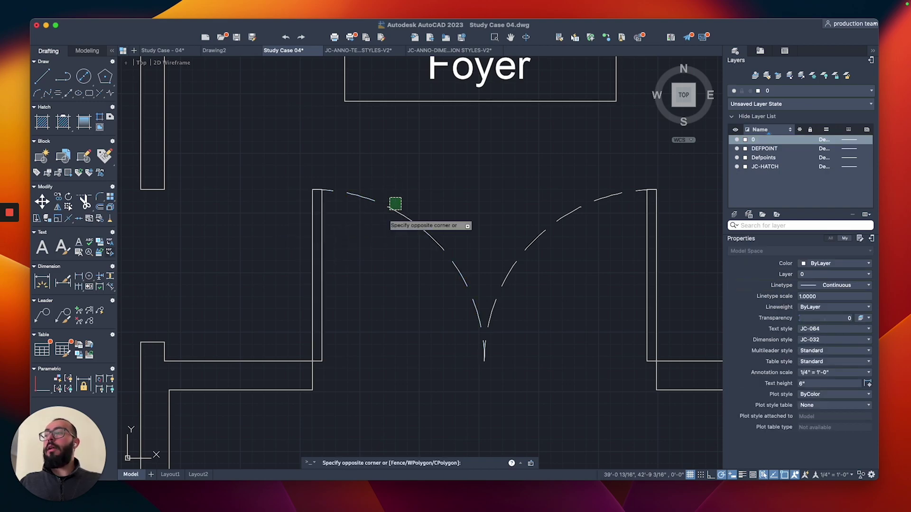
pyautogui.click(369, 241)
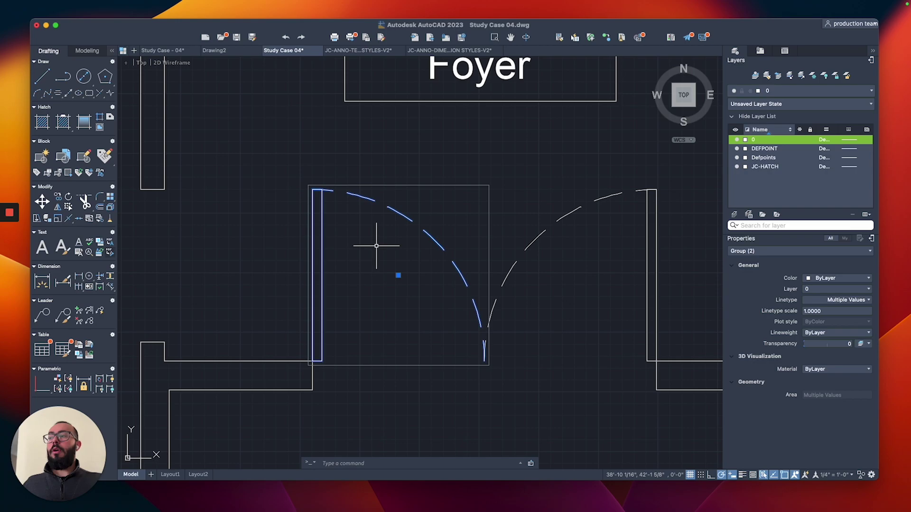
# Add the right door's jamb and swing arc to the left door group, making four objects
pyautogui.rightClick(377, 246)
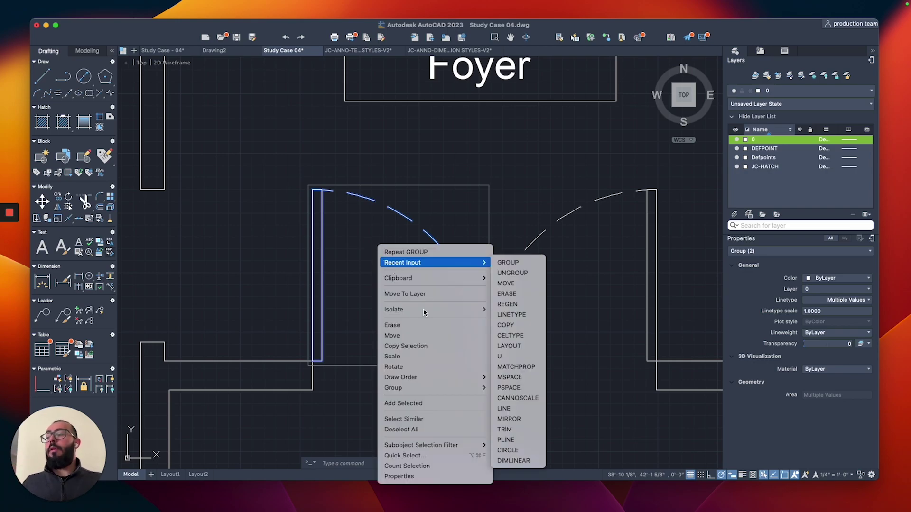
pyautogui.moveTo(434, 390)
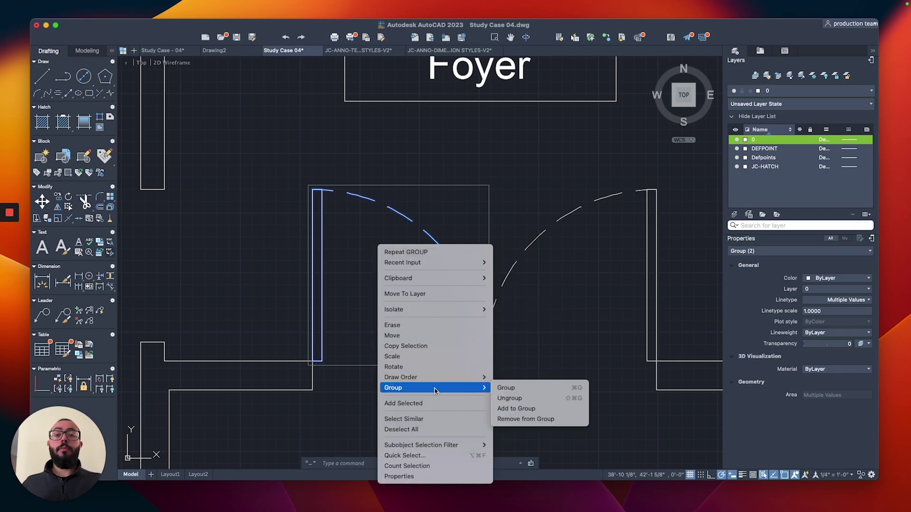
pyautogui.click(528, 411)
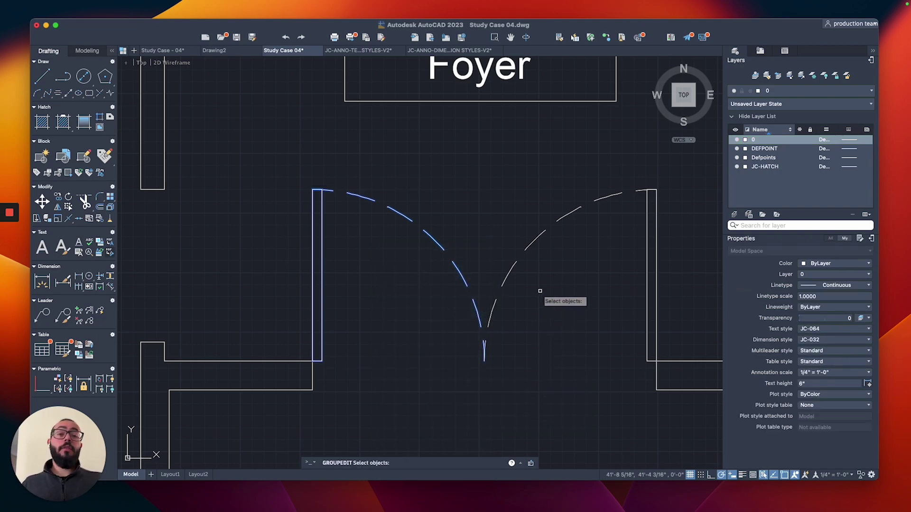
pyautogui.click(681, 178)
pyautogui.click(595, 235)
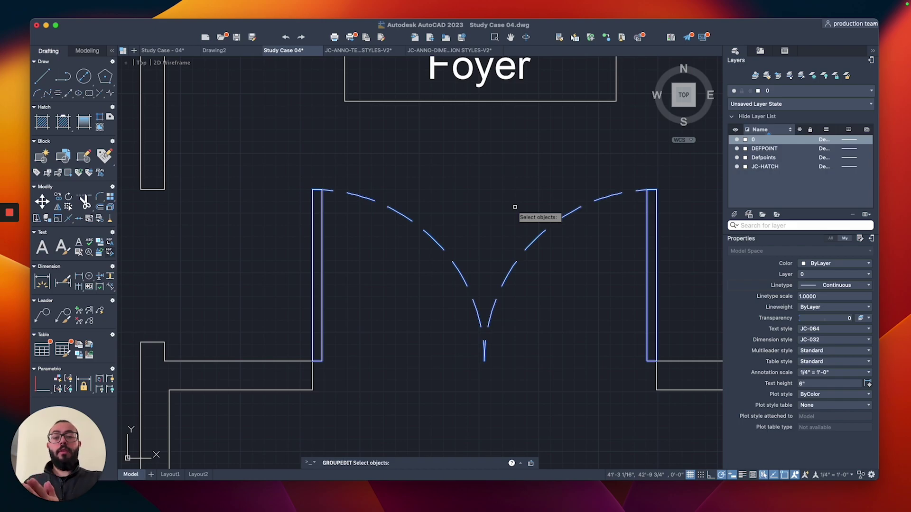
pyautogui.press('Return')
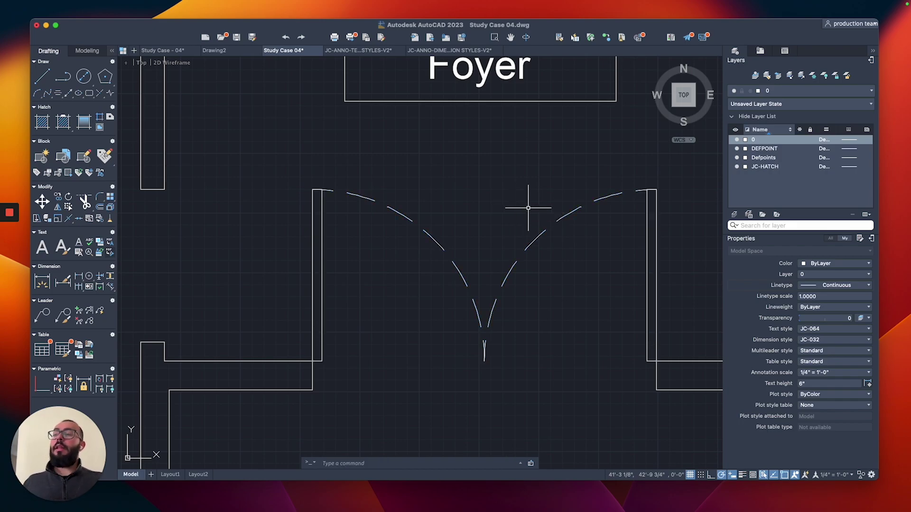
pyautogui.click(560, 217)
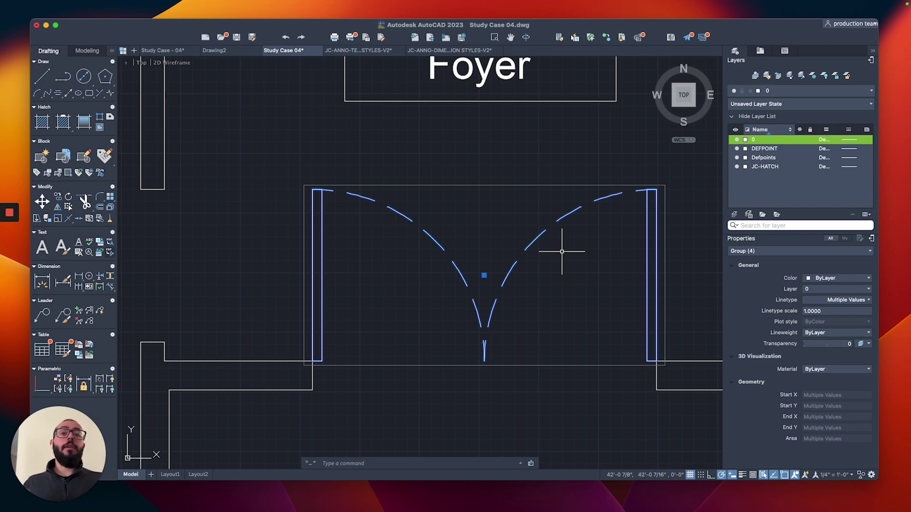
# Remove the right door's jamb and arc from the double-door group
pyautogui.rightClick(529, 210)
pyautogui.moveTo(583, 350)
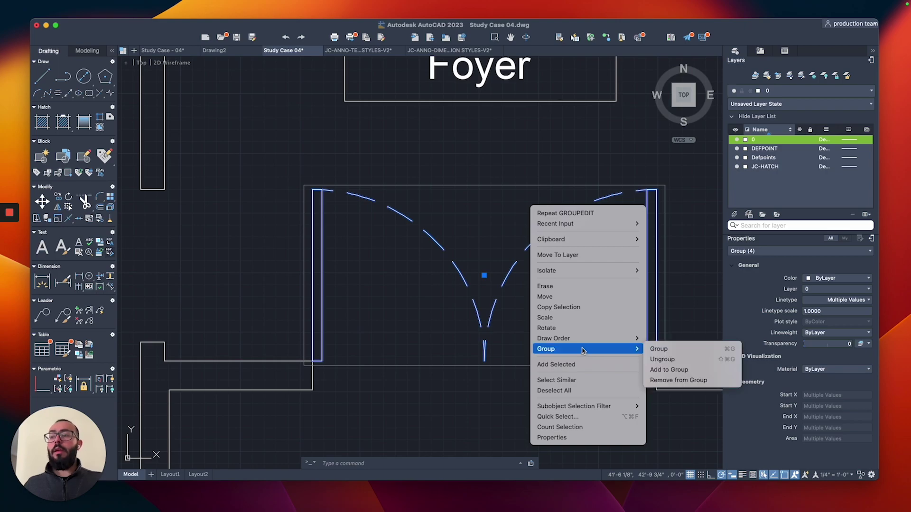
pyautogui.click(679, 380)
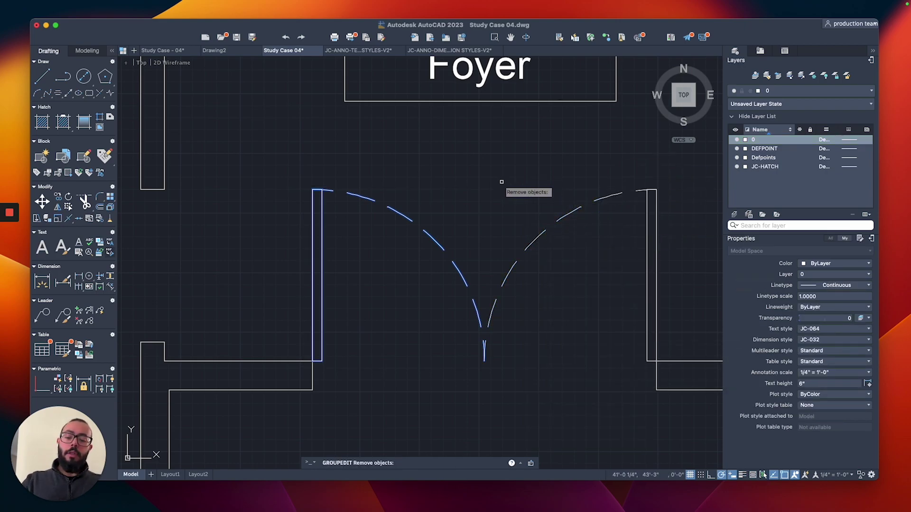
pyautogui.press('Return')
# Select the left foyer door to confirm it is now a two-object group
pyautogui.click(449, 184)
pyautogui.click(403, 230)
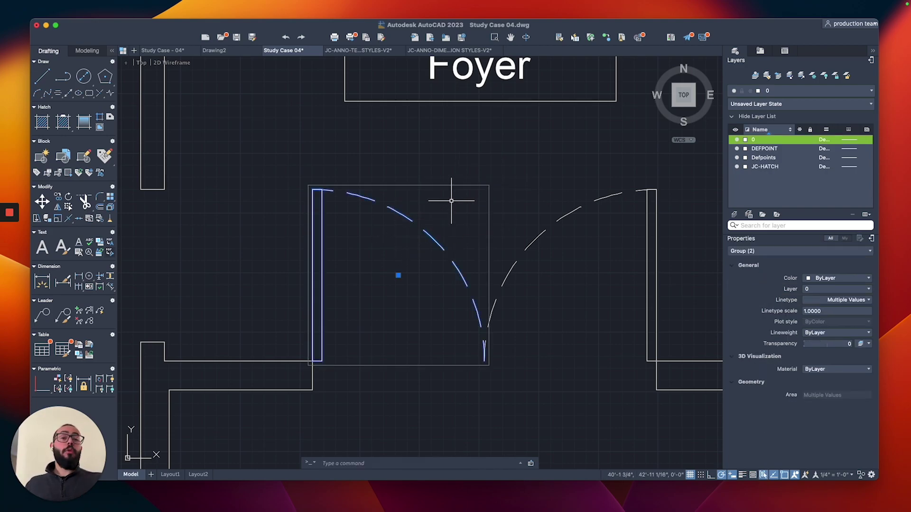
pyautogui.press('Escape')
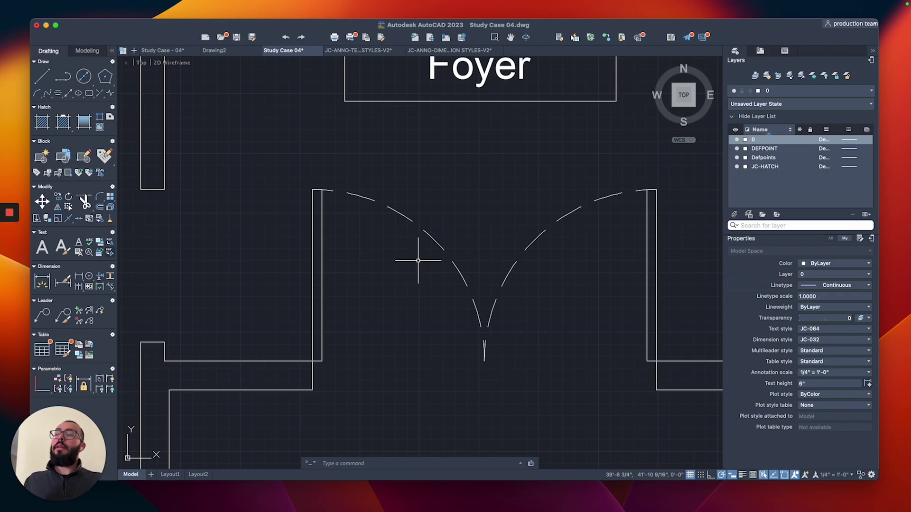
pyautogui.click(391, 250)
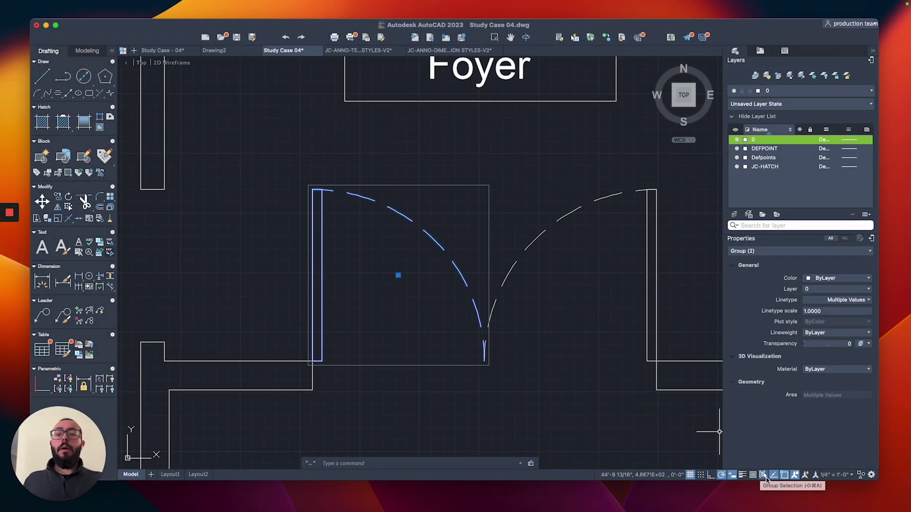
# Turn off Group Selection so the left jamb and arc select individually
pyautogui.click(767, 479)
pyautogui.press('Escape')
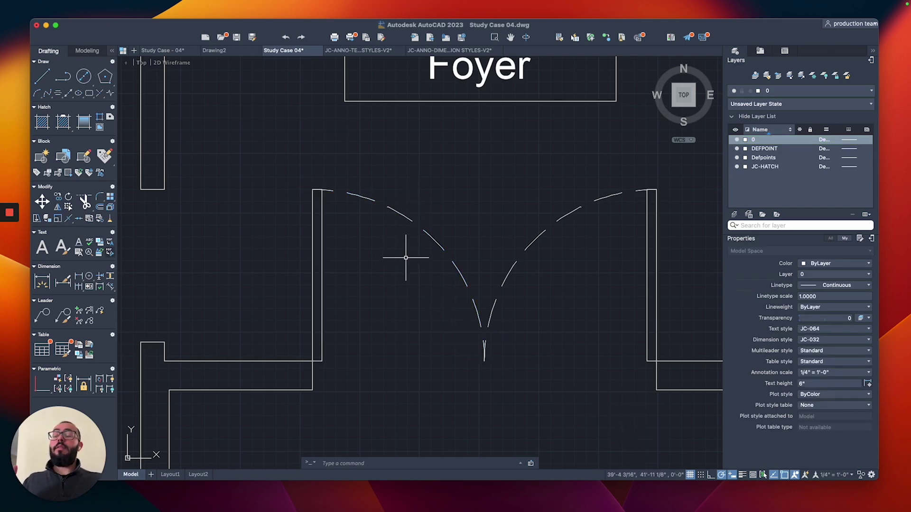
pyautogui.click(317, 258)
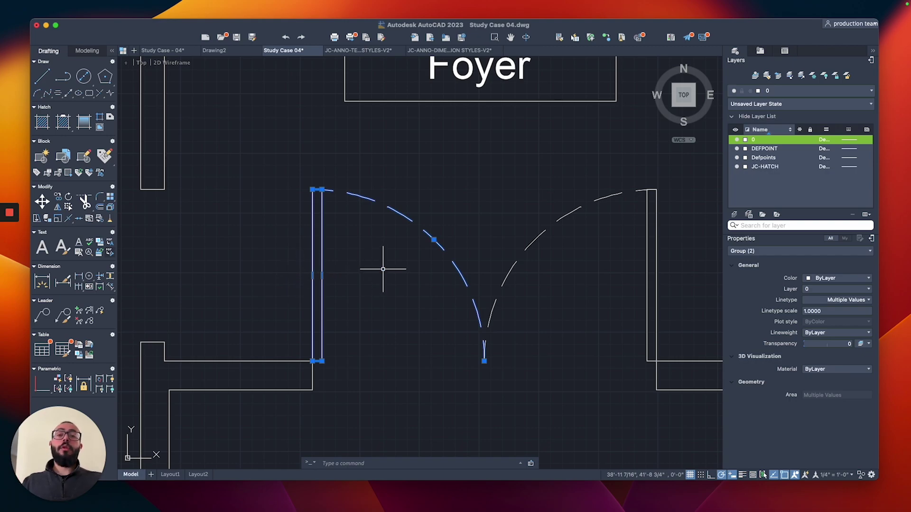
pyautogui.press('Escape')
# Give only the left door's swing arc a linetype scale of 0.5
pyautogui.click(423, 204)
pyautogui.click(392, 257)
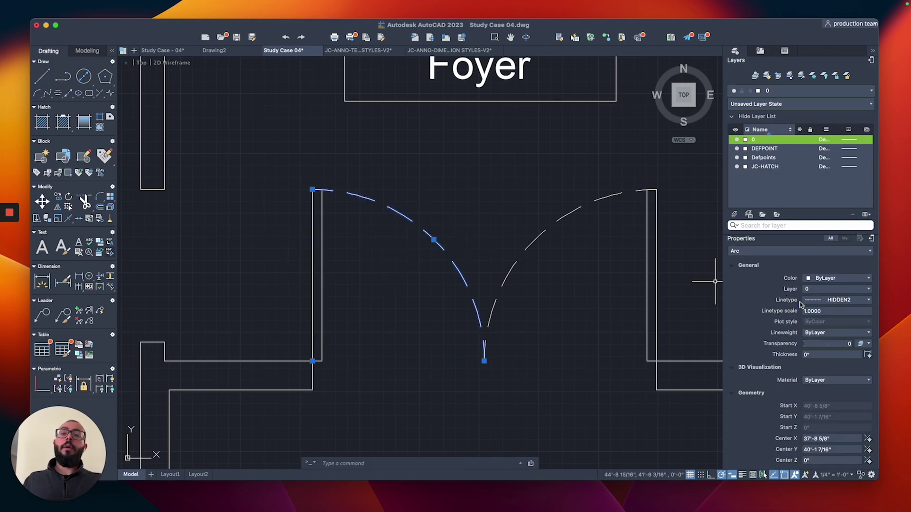
pyautogui.click(851, 311)
pyautogui.write('.5')
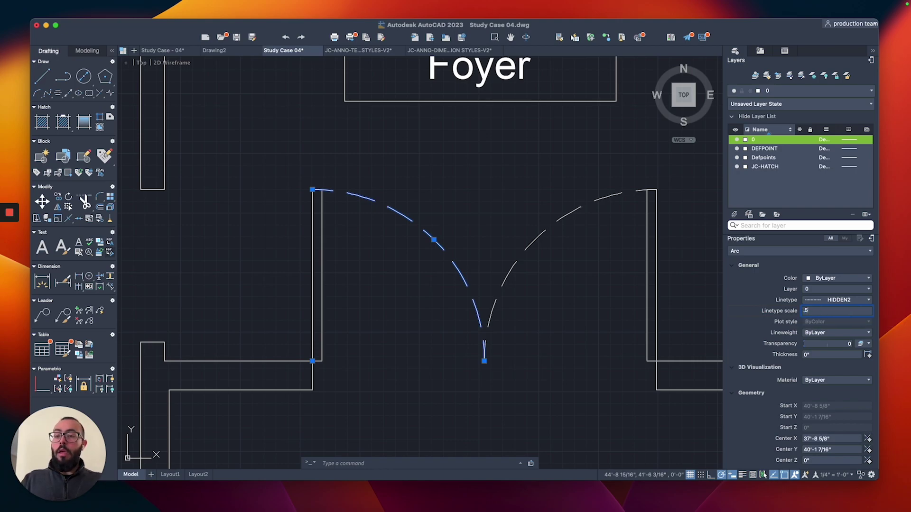
pyautogui.press('Return')
pyautogui.press('Escape')
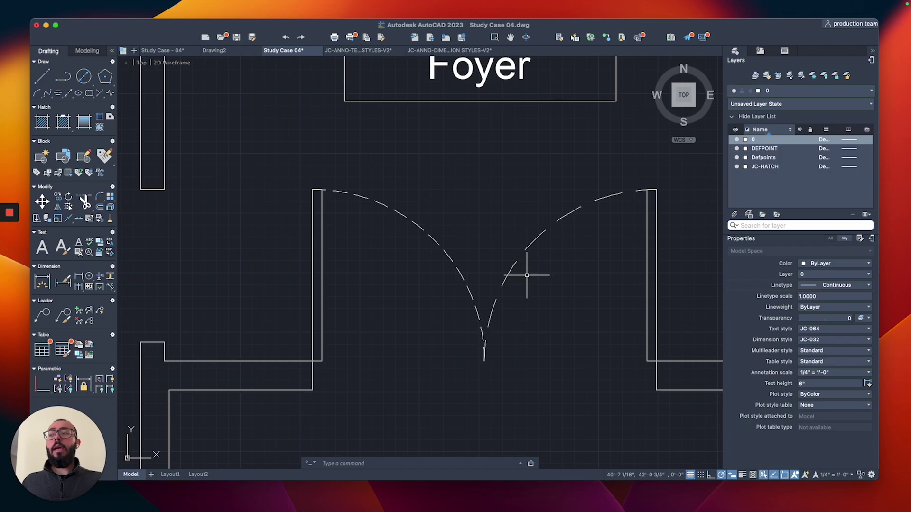
pyautogui.click(359, 195)
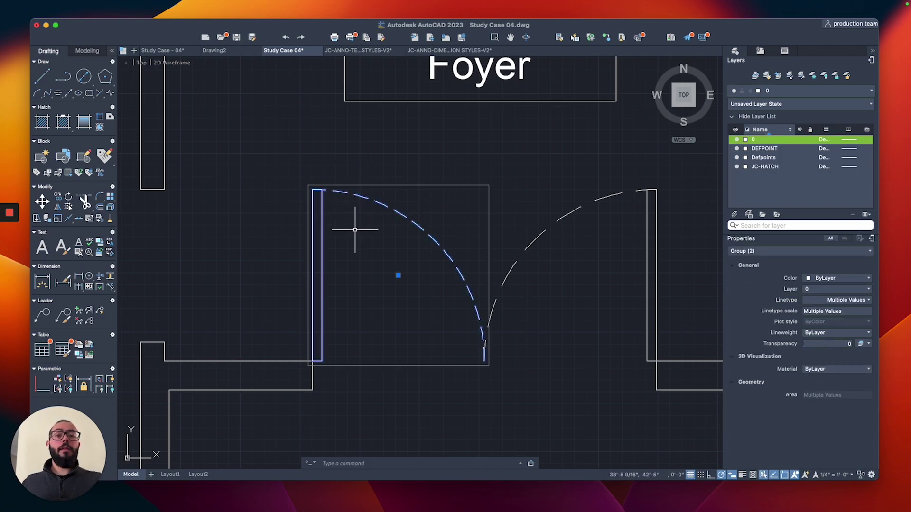
# Add the right foyer door back into the left door's group via Add to Group
pyautogui.press('Escape')
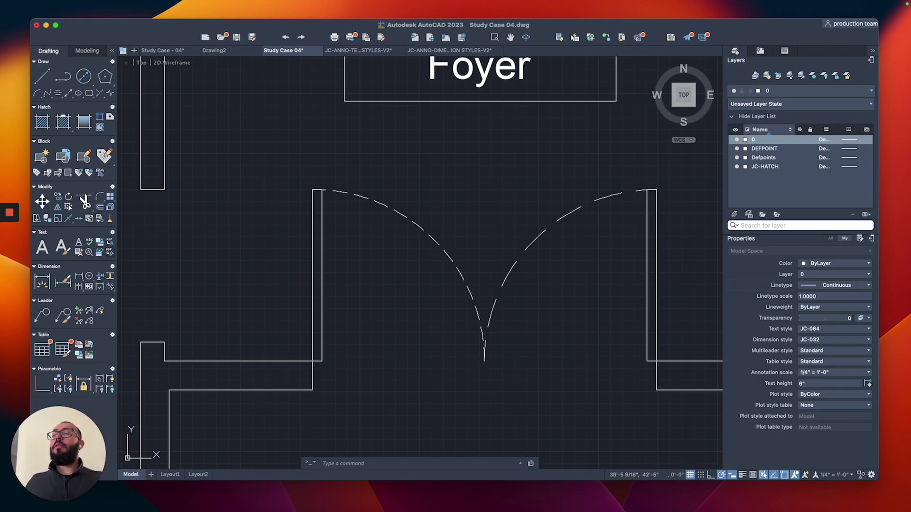
pyautogui.click(315, 199)
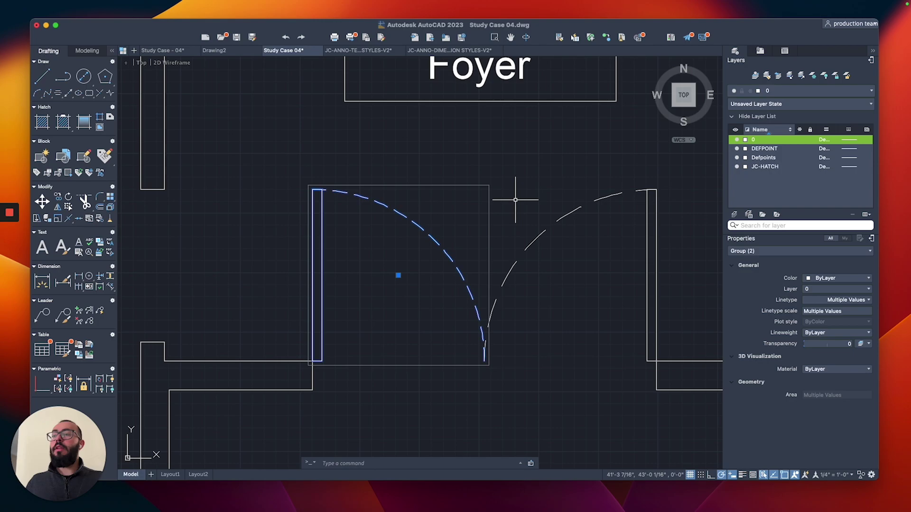
pyautogui.click(593, 188)
pyautogui.click(554, 225)
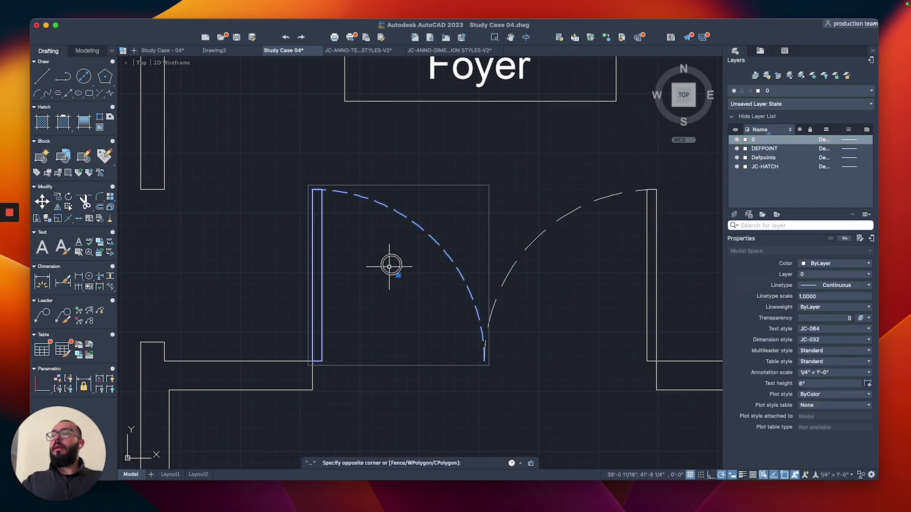
pyautogui.rightClick(423, 183)
pyautogui.moveTo(503, 323)
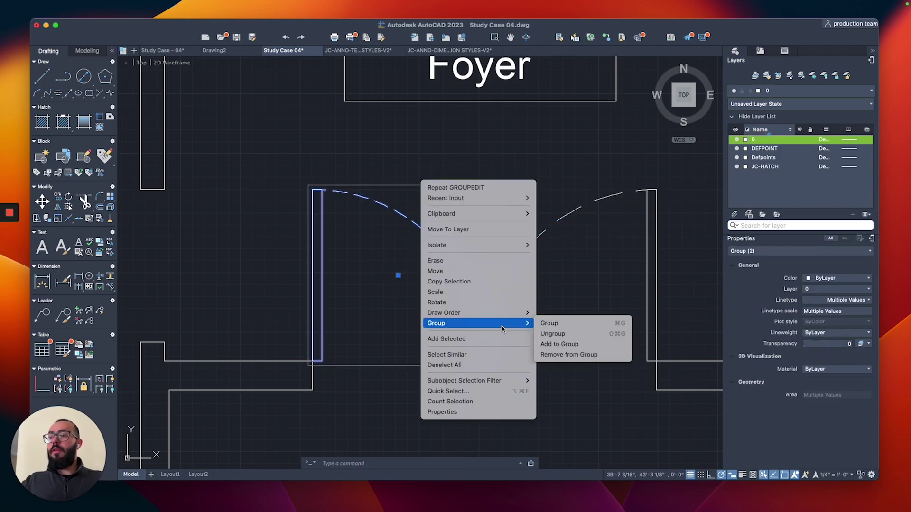
pyautogui.click(559, 344)
pyautogui.click(655, 204)
pyautogui.press('Return')
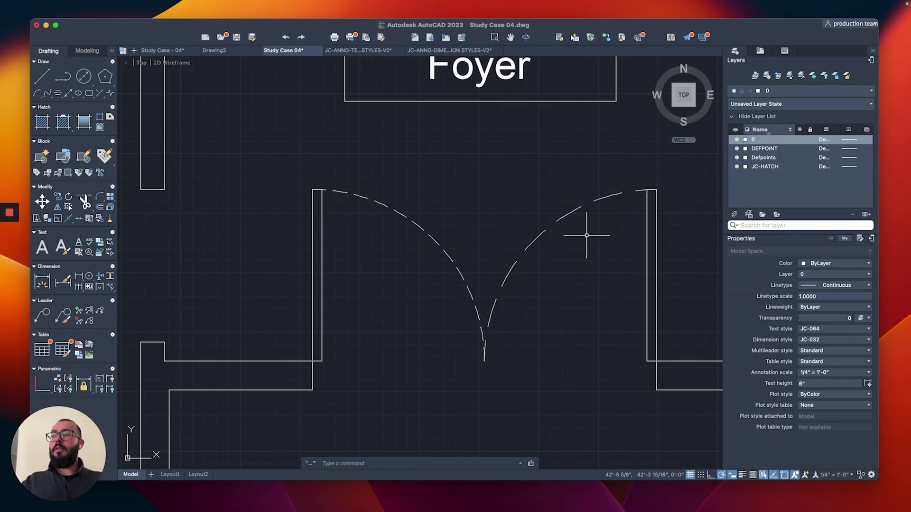
pyautogui.click(459, 268)
pyautogui.scroll(-3, 459, 268)
# Copy the double-door group with CO into the backyard opening corner
pyautogui.scroll(3, 553, 335)
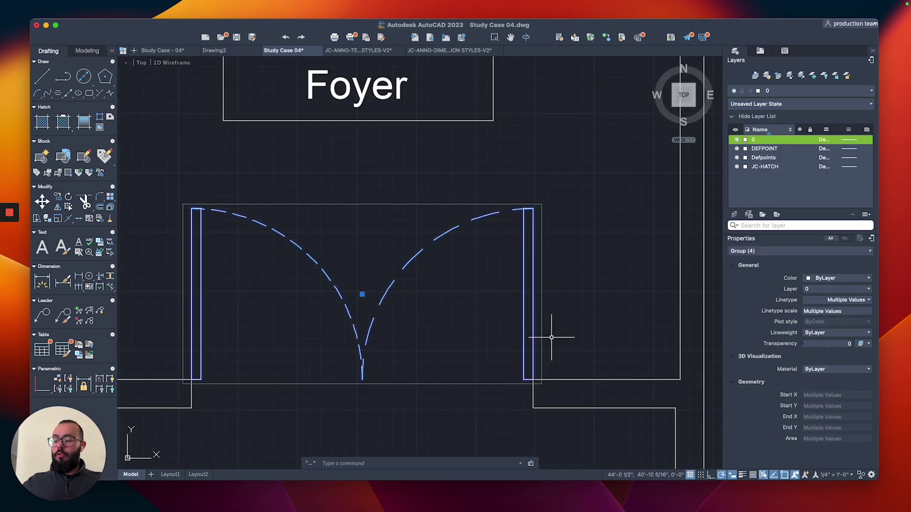
pyautogui.write('co')
pyautogui.press('Return')
pyautogui.click(534, 381)
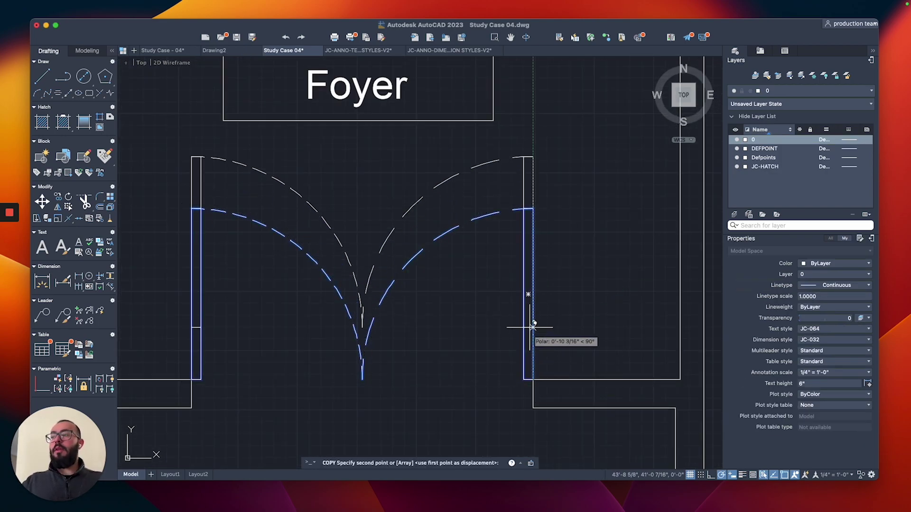
pyautogui.scroll(-5, 532, 332)
pyautogui.moveTo(507, 152); pyautogui.dragTo(492, 349, button='middle')
pyautogui.scroll(-2, 494, 240)
pyautogui.scroll(12, 508, 209)
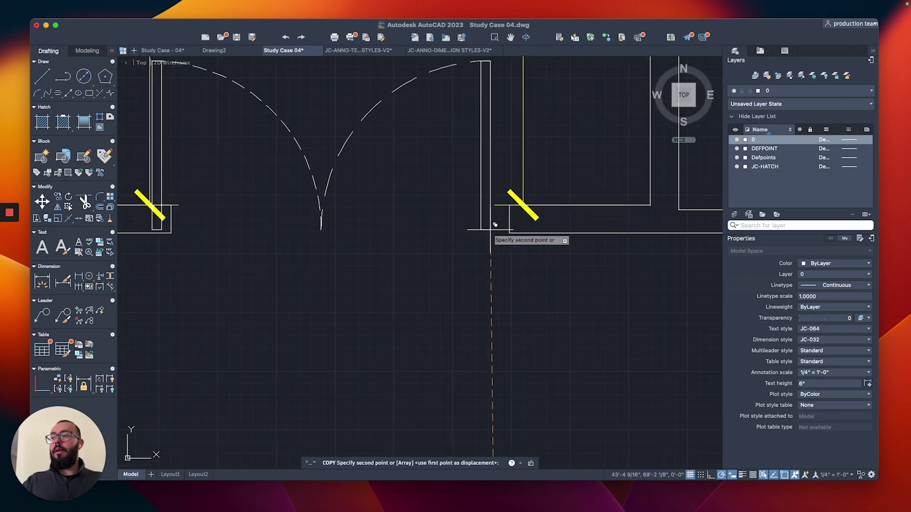
pyautogui.click(517, 200)
pyautogui.press('Escape')
# Delete the old wall lines and the 24' and 11' dimensions in the backyard opening
pyautogui.scroll(-8, 517, 200)
pyautogui.moveTo(448, 142); pyautogui.dragTo(514, 226, button='middle')
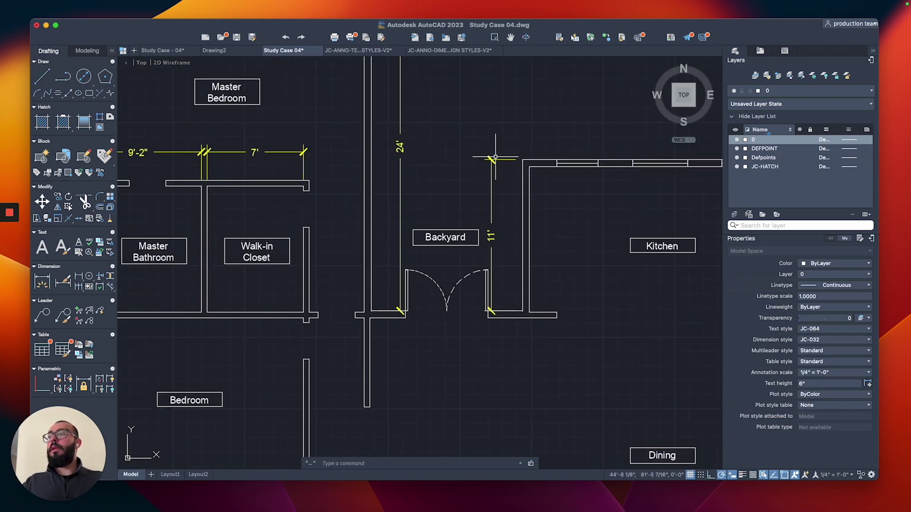
pyautogui.click(514, 101)
pyautogui.click(401, 144)
pyautogui.press('Delete')
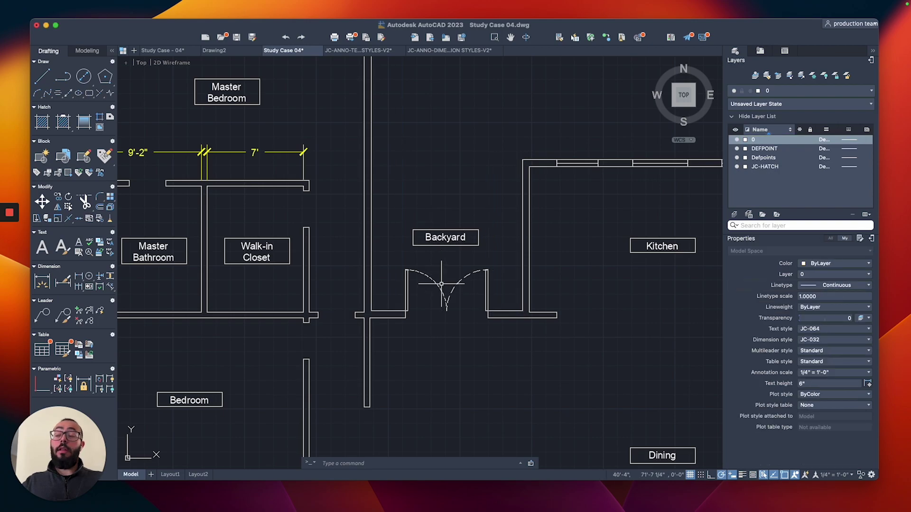
pyautogui.scroll(5, 442, 283)
pyautogui.moveTo(439, 292); pyautogui.dragTo(443, 203, button='middle')
pyautogui.click(427, 204)
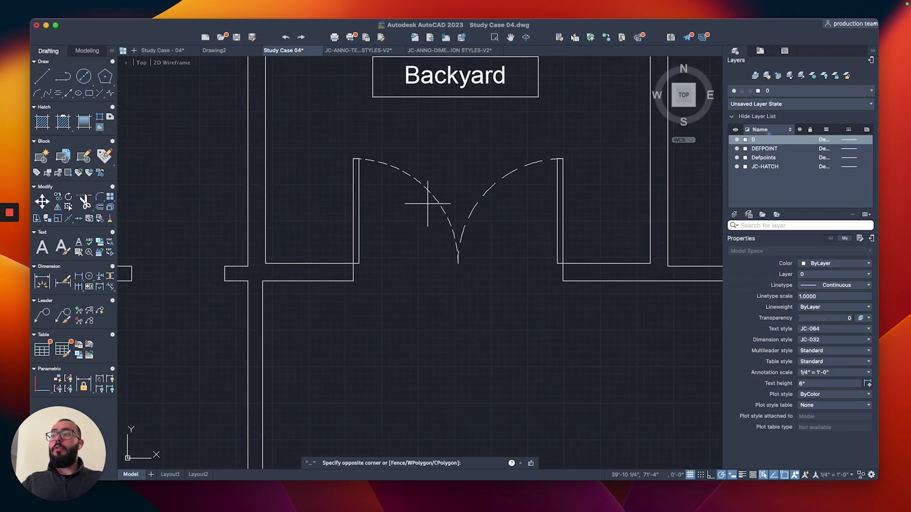
# Check that the copied backyard double door selects as one group
pyautogui.click(409, 236)
pyautogui.press('Escape')
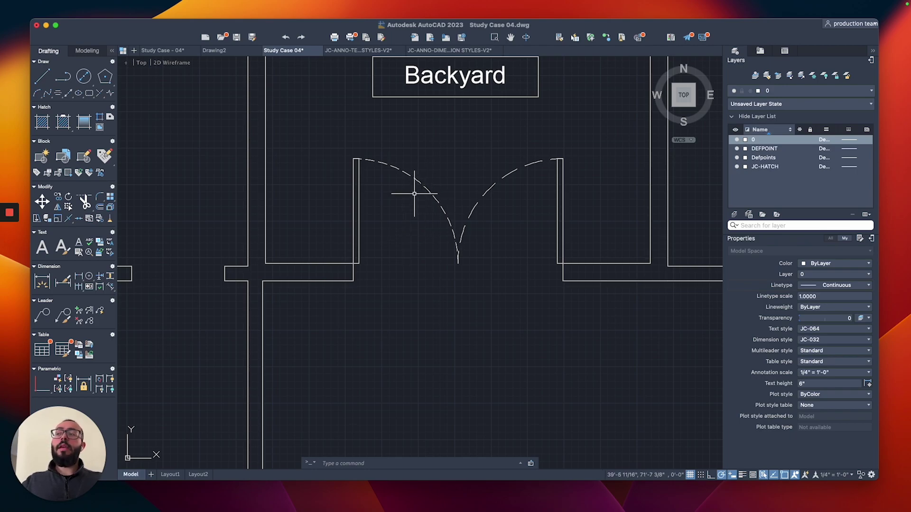
pyautogui.scroll(-3, 414, 193)
pyautogui.scroll(6, 408, 201)
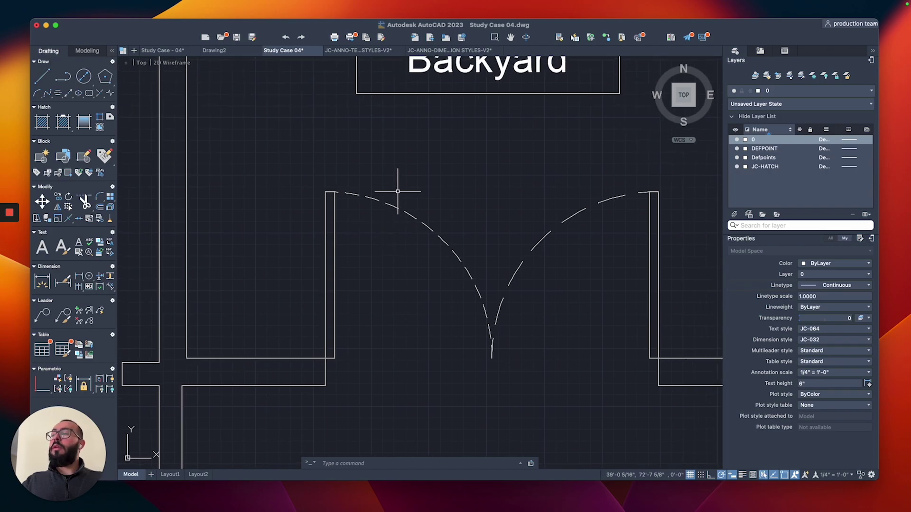
pyautogui.click(386, 200)
pyautogui.press('Escape')
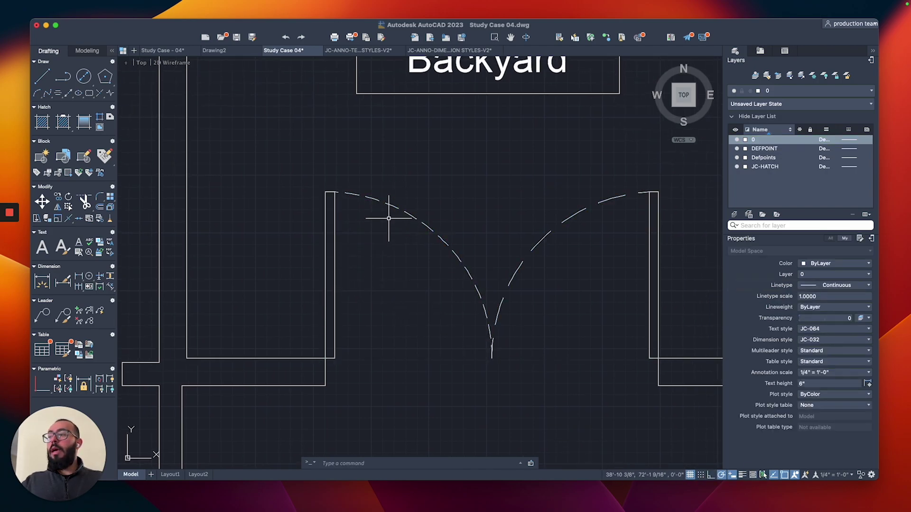
# Set both backyard door swing arcs to Red in Properties, leaving the jambs white
pyautogui.click(560, 212)
pyautogui.click(542, 238)
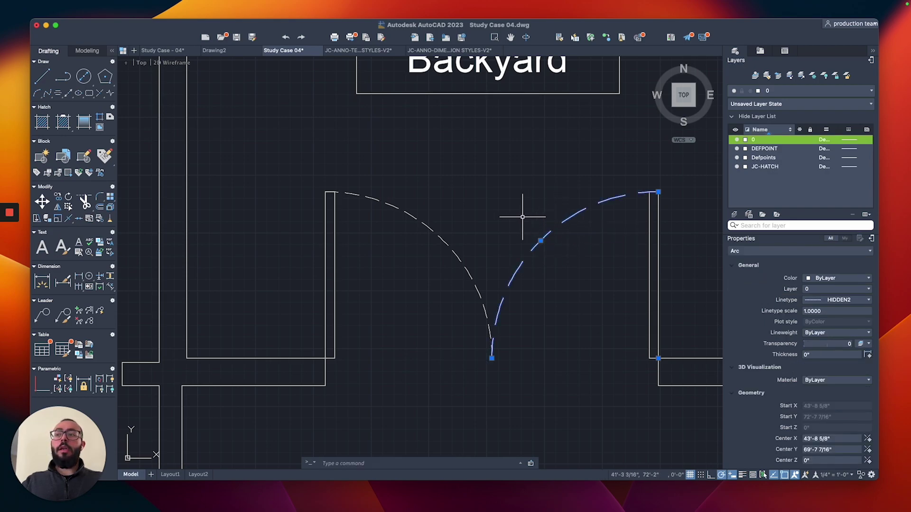
pyautogui.click(488, 209)
pyautogui.click(443, 258)
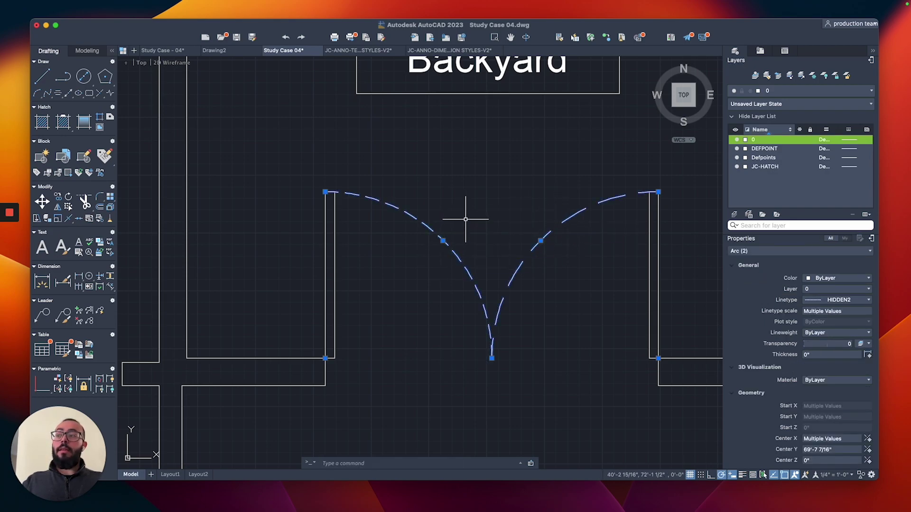
pyautogui.click(844, 279)
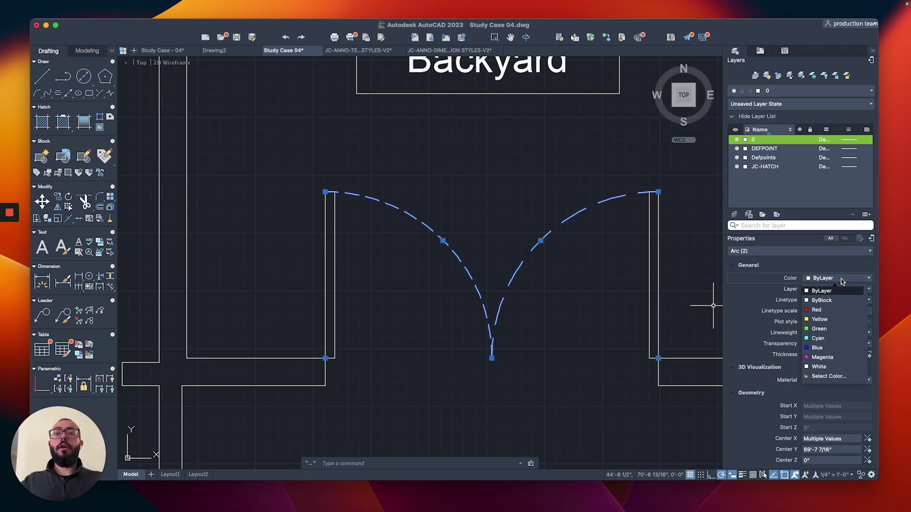
pyautogui.click(817, 309)
pyautogui.press('Escape')
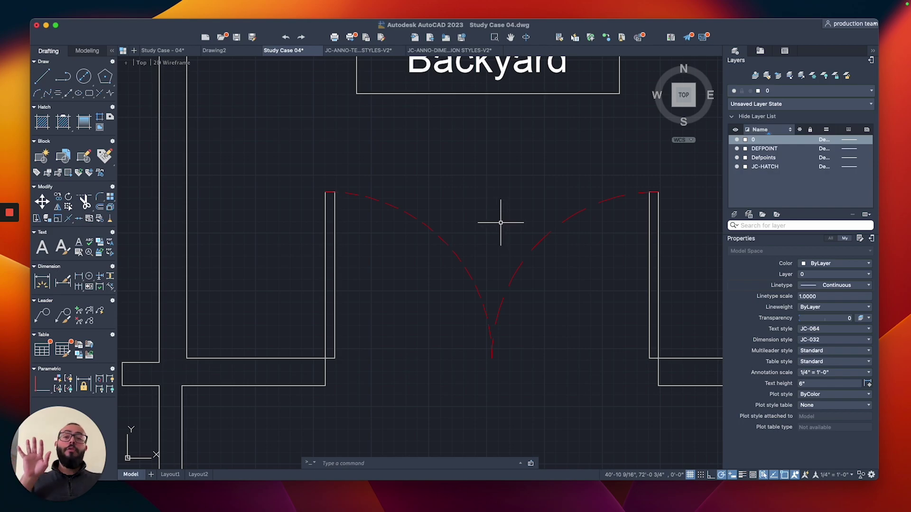
pyautogui.scroll(-6, 501, 222)
pyautogui.scroll(5, 491, 379)
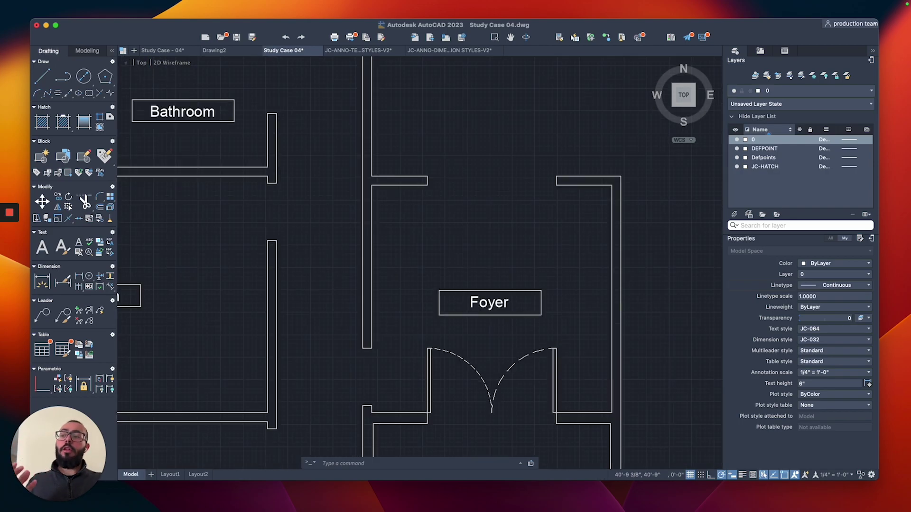
pyautogui.scroll(2, 491, 331)
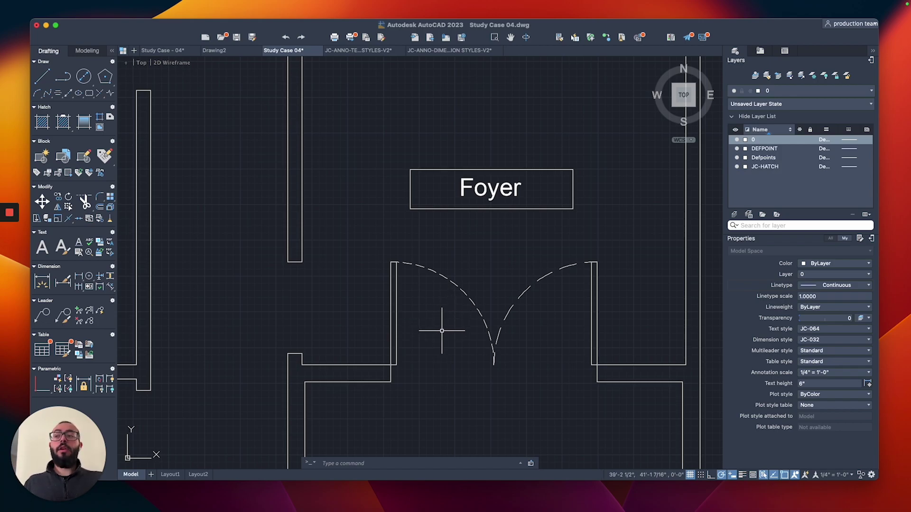
pyautogui.scroll(-5, 441, 331)
pyautogui.scroll(5, 441, 329)
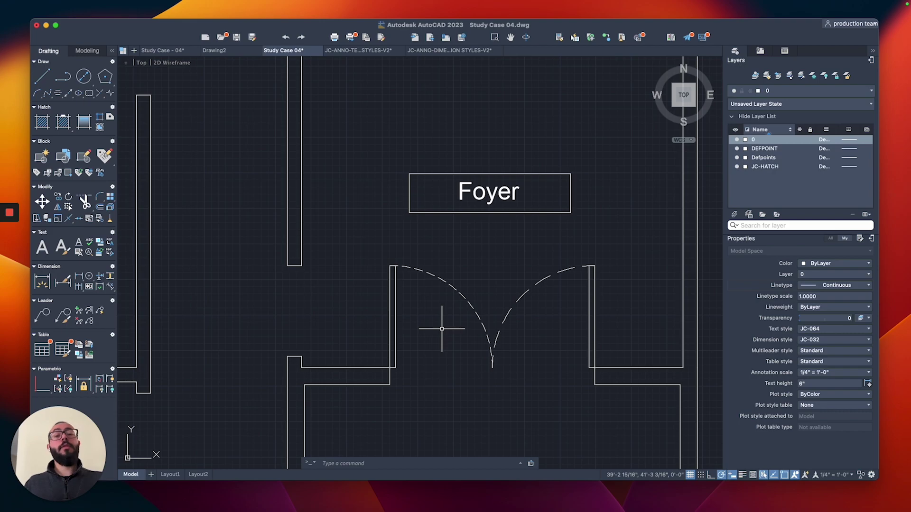